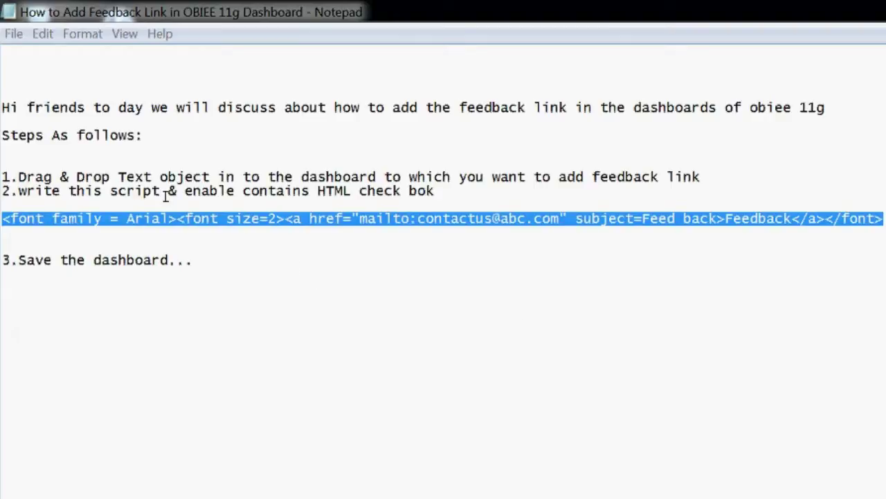
Clear the text selection in the Notepad script notes
key(ctrl+End)
key(shift+Up)
key(shift+Up)
key(shift+Up)
key(shift+Up)
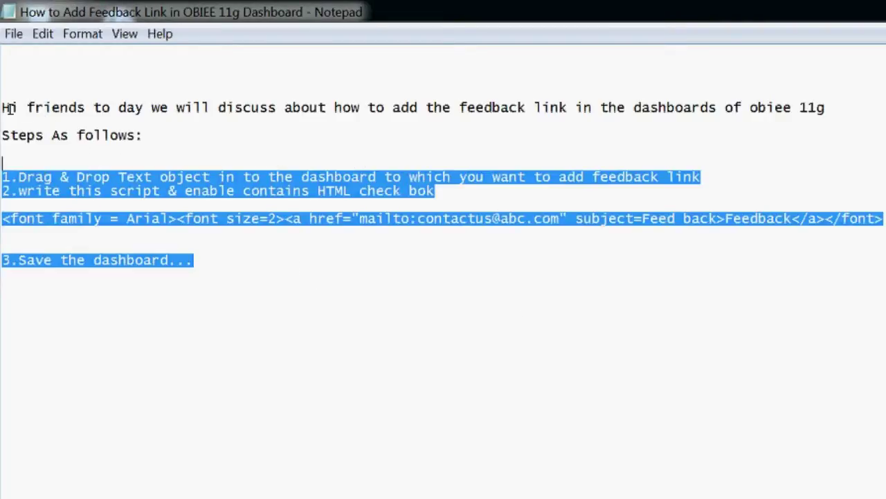
click(44, 121)
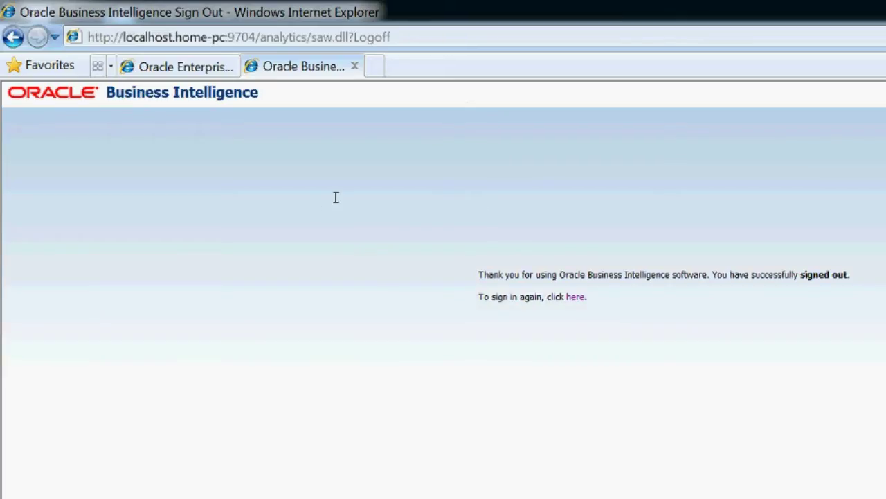
Sign back in to Business Intelligence with the remembered user ID and password
key(Tab)
key(Return)
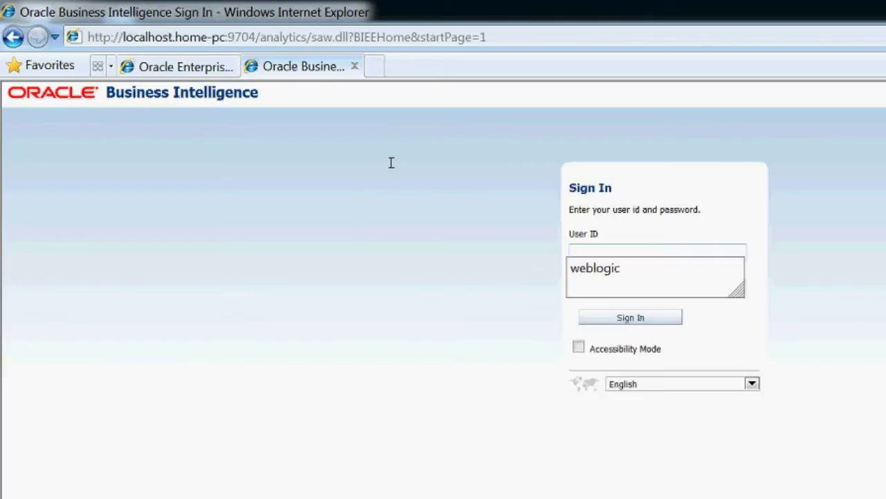
key(Down)
key(Return)
key(Tab)
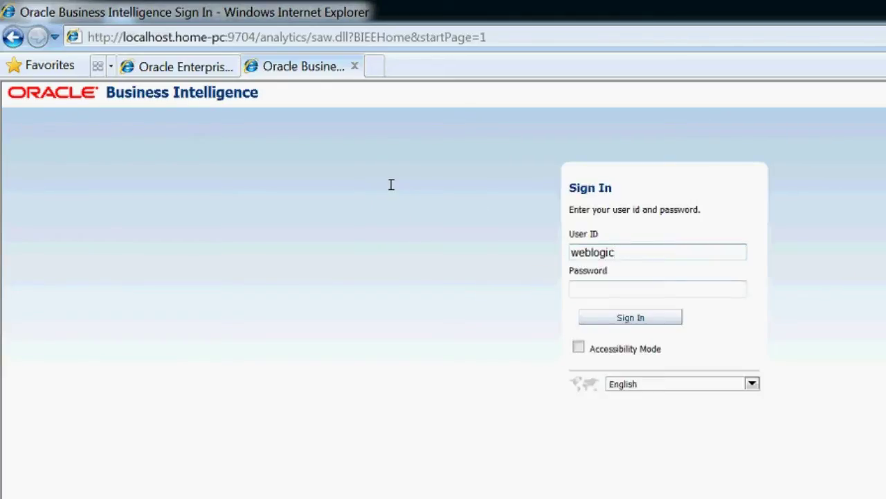
text(**)
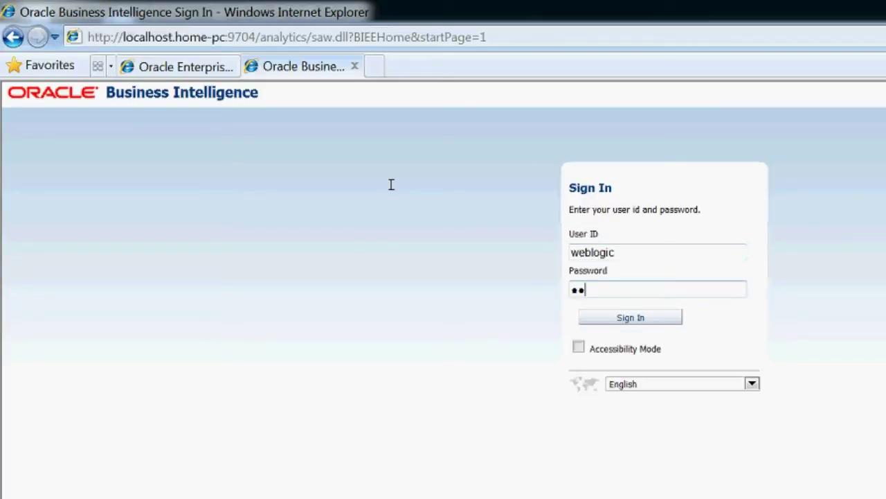
text(*******)
key(Return)
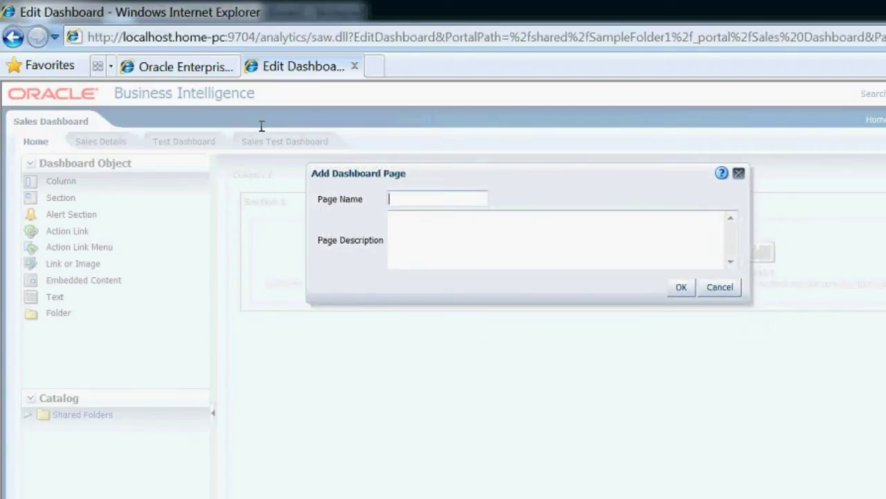
Create the page with name and description both 'Feedback Page'
text(Feedb)
text(ack)
text( Pah)
text(ge)
key(ctrl+a)
key(ctrl+c)
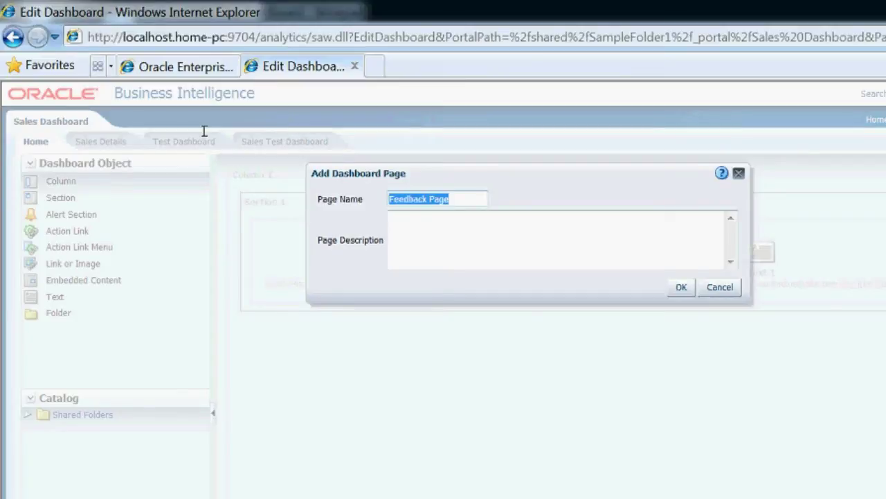
key(Tab)
key(ctrl+v)
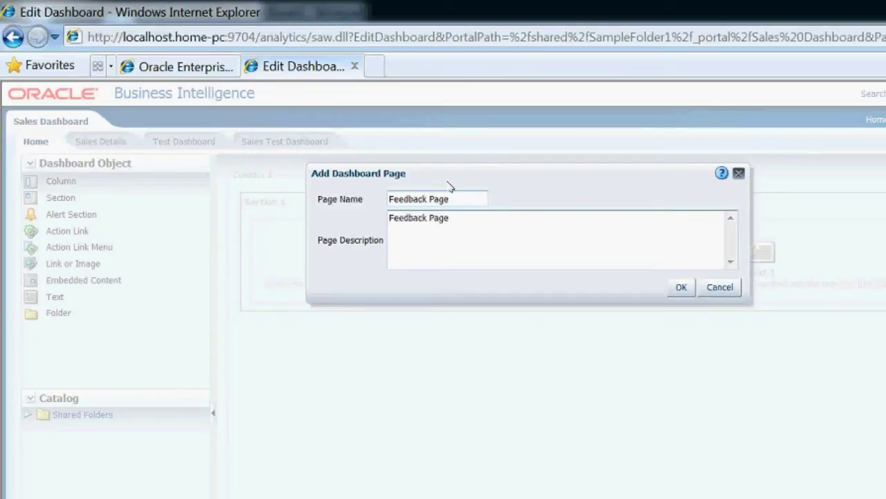
key(Tab)
key(Return)
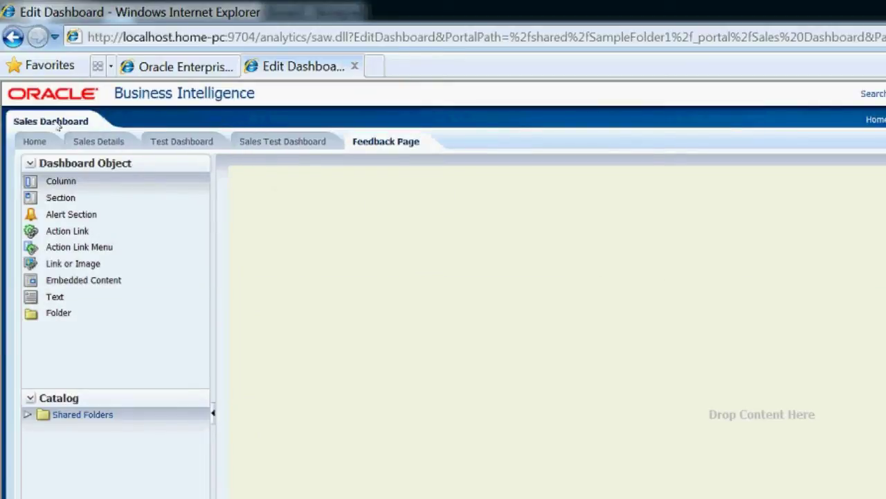
Add a Column to the Feedback Page layout and place a Text object in it
drag(61, 181, 277, 170)
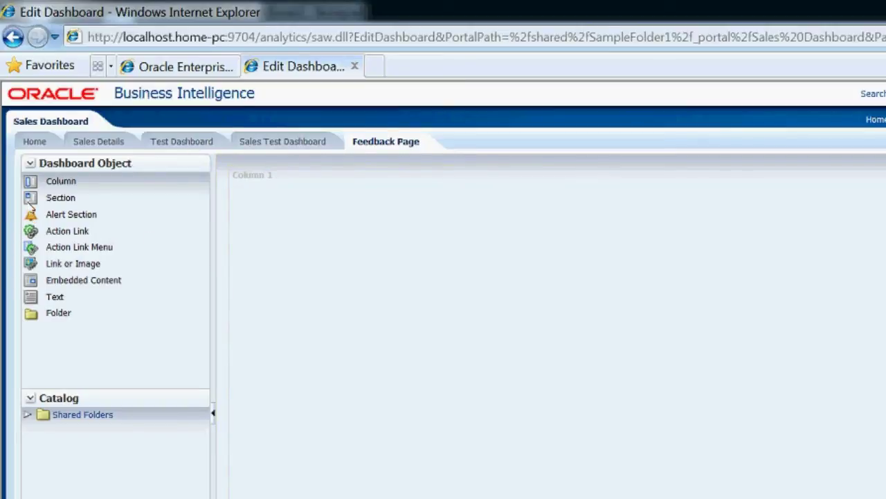
mouse_move(54, 296)
mouse_down()
mouse_move(142, 205)
mouse_move(222, 188)
mouse_move(370, 206)
mouse_move(443, 201)
mouse_up()
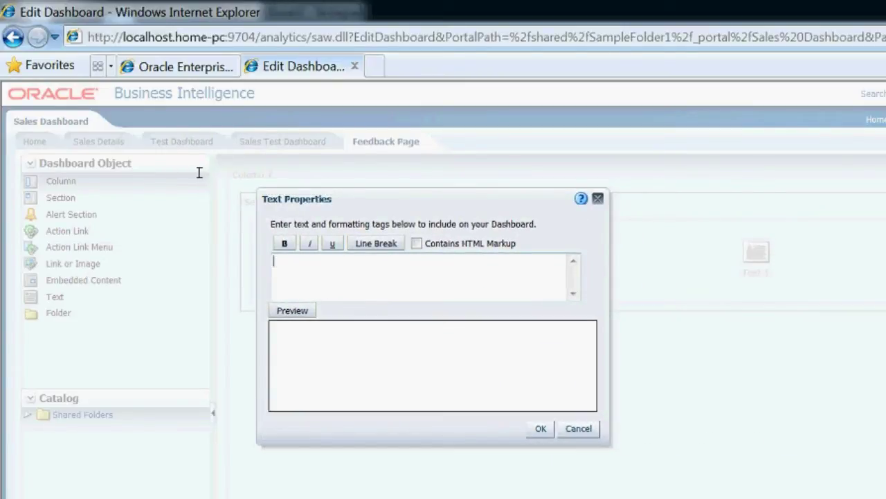
Enter the bold line 'This is an Ad-hoc report of sales dashboard which is maintained by ABC Team.'
text(THi)
text(s is an )
text(Adhock)
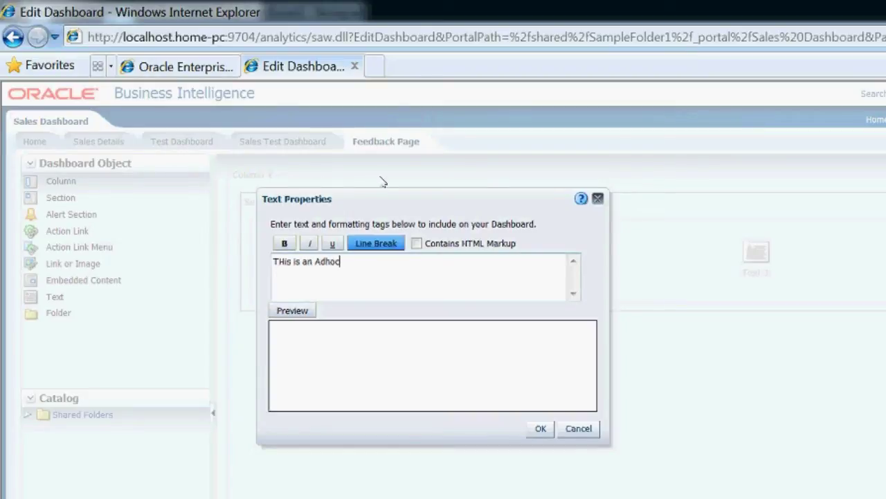
key(Left)
key(Left)
key(Left)
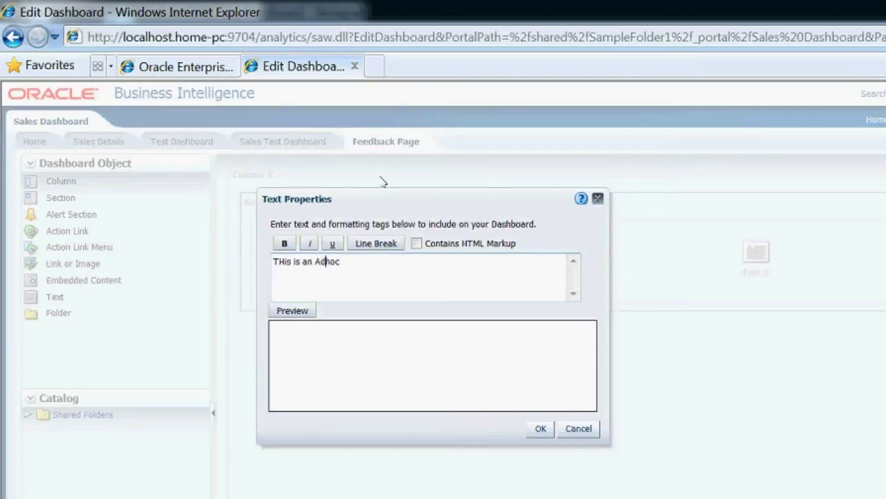
text(-)
key(Right)
key(Right)
key(Right)
text(report )
text(o)
text(f sales)
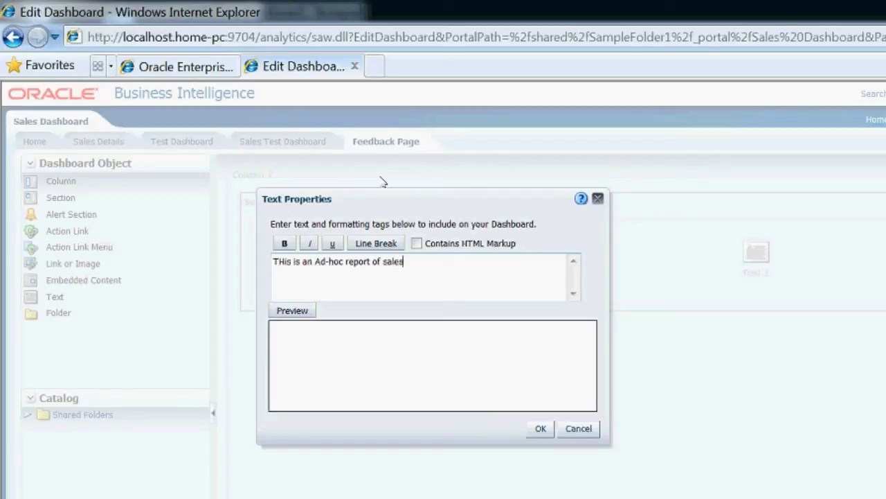
text( dashboar)
text(d whic)
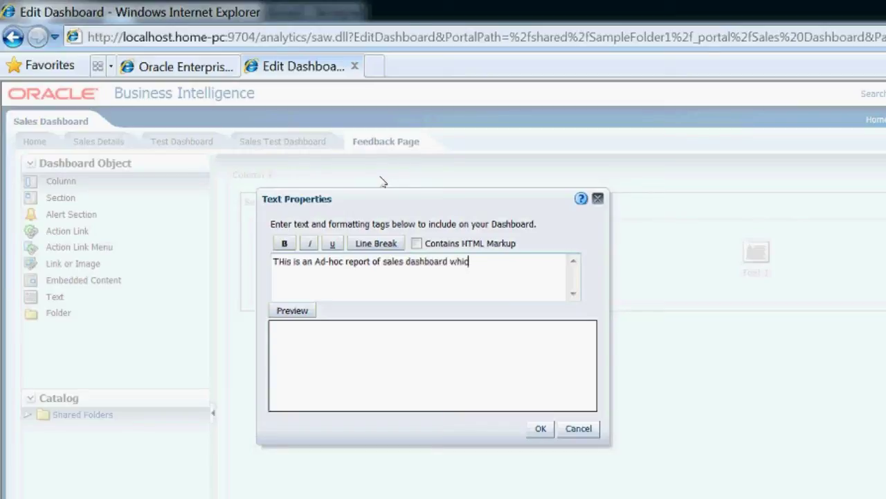
text(h is ma)
text(intained by)
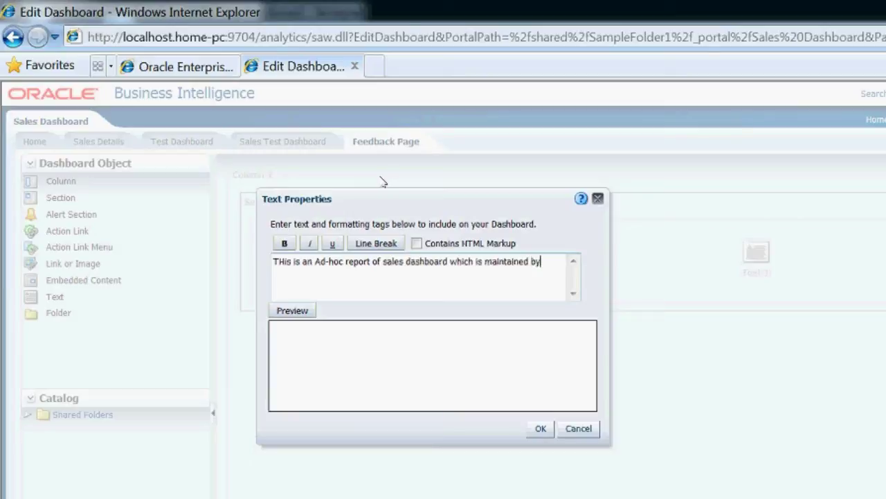
text( ABC)
text( Team)
text(.)
key(shift+Tab)
key(shift+Tab)
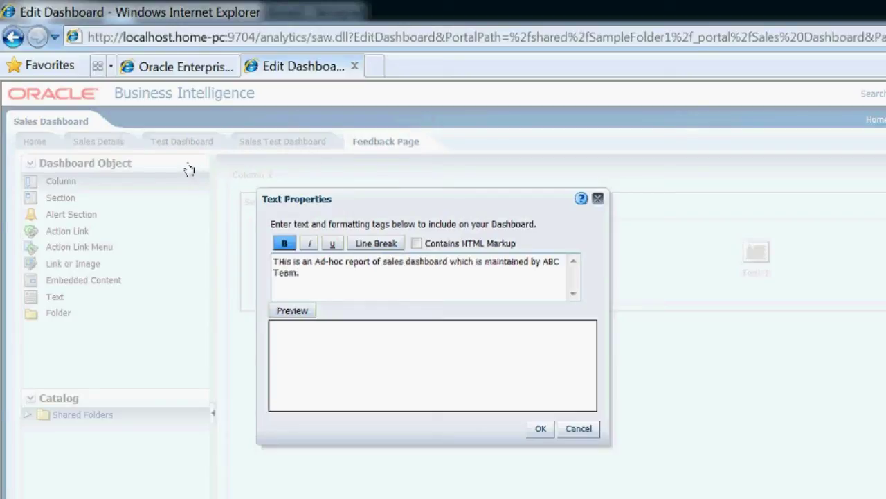
key(Return)
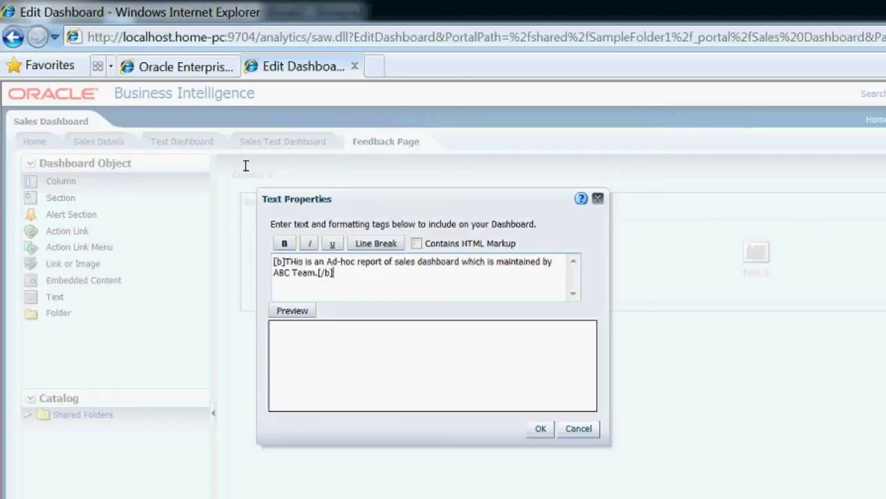
Add a line break, then the italic line 'Please contact us by clicking below Feedback Link'
key(shift+Tab)
key(shift+Tab)
key(Return)
key(Return)
key(shift+Tab)
key(shift+Tab)
key(shift+Tab)
key(Return)
key(Left)
key(Left)
key(Left)
key(Left)
text(Please c)
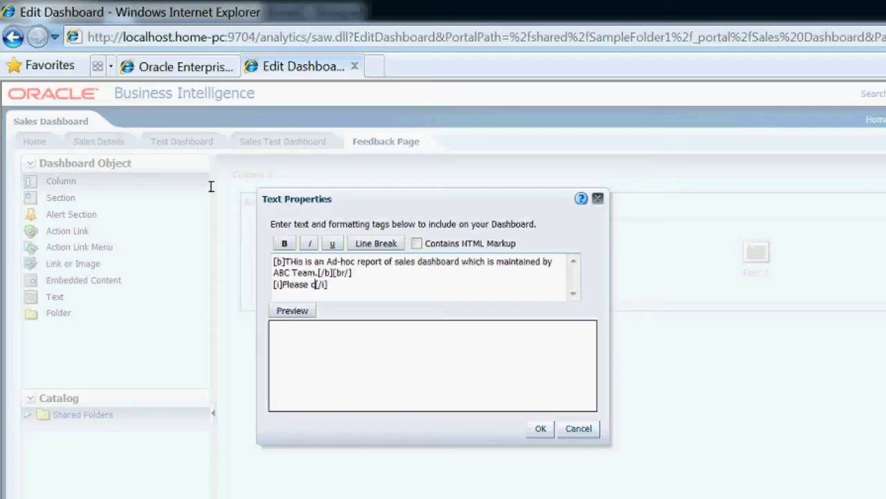
text(ont)
text(act us )
text(by )
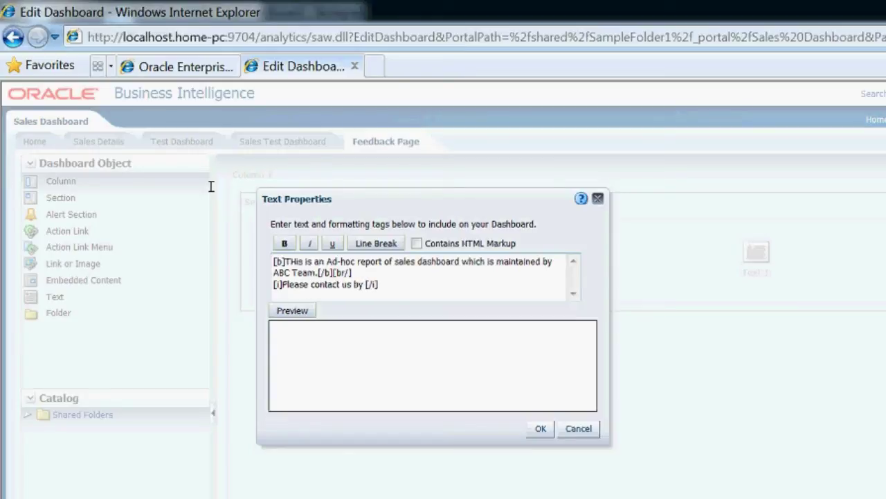
text(clickin)
text(g below )
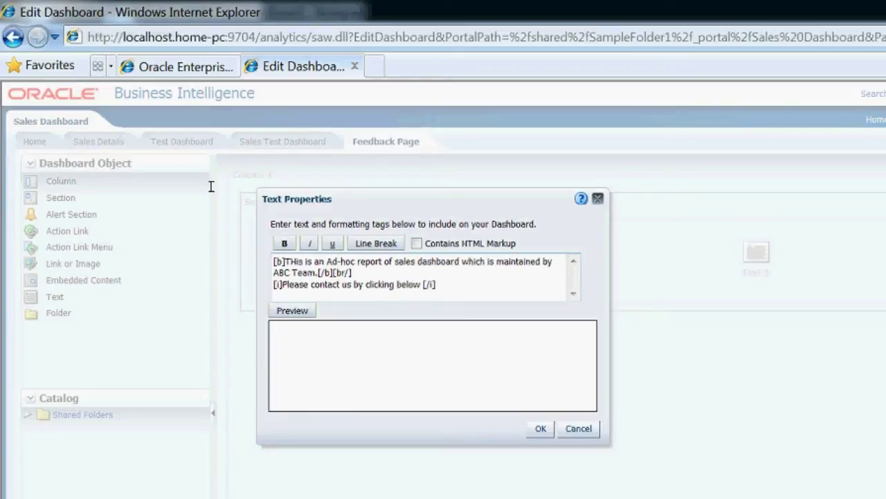
text(Feedbac)
text(k Link)
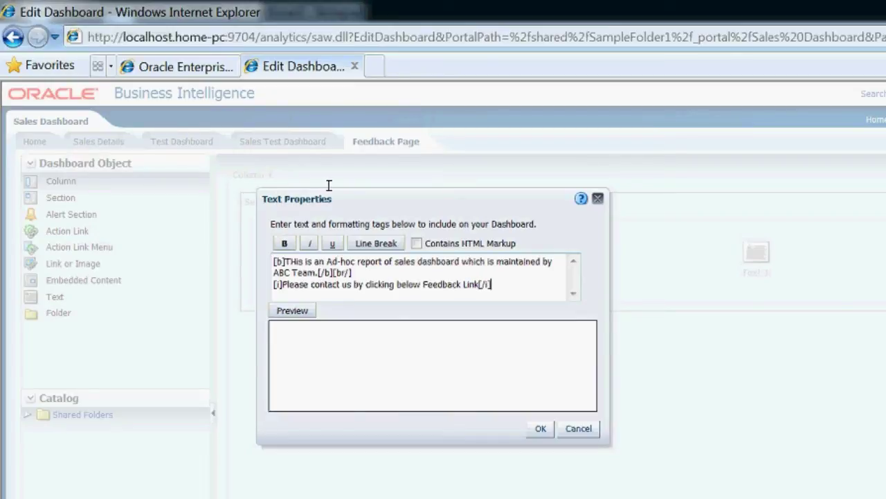
click(376, 243)
key(Return)
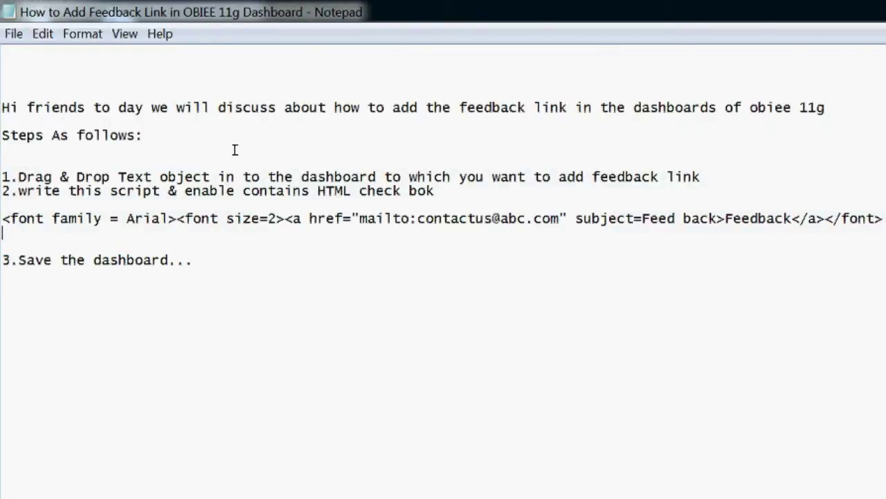
Select the mailto Feedback link script line in Notepad, then minimize Notepad
mouse_move(104, 153)
mouse_down()
mouse_move(57, 139)
mouse_move(2, 142)
mouse_up()
key(ctrl+c)
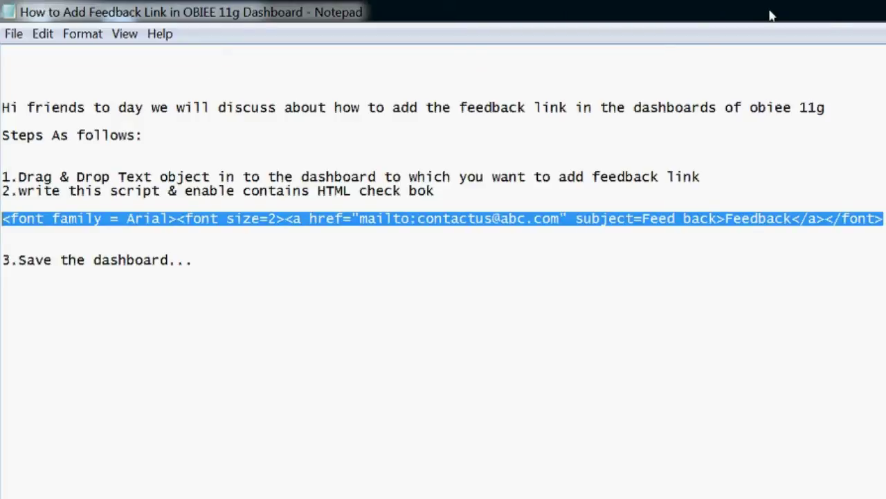
click(819, 13)
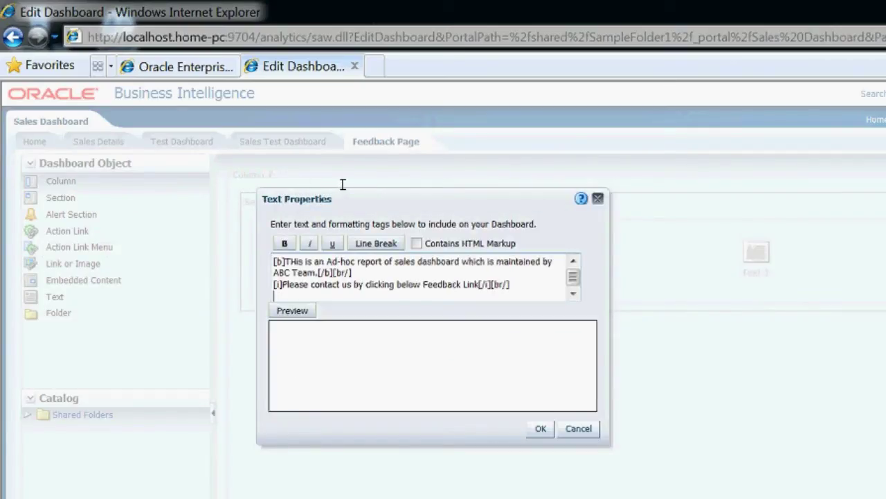
Paste the mailto script, enable Contains HTML Markup, and preview the rendered Feedback link
key(ctrl+v)
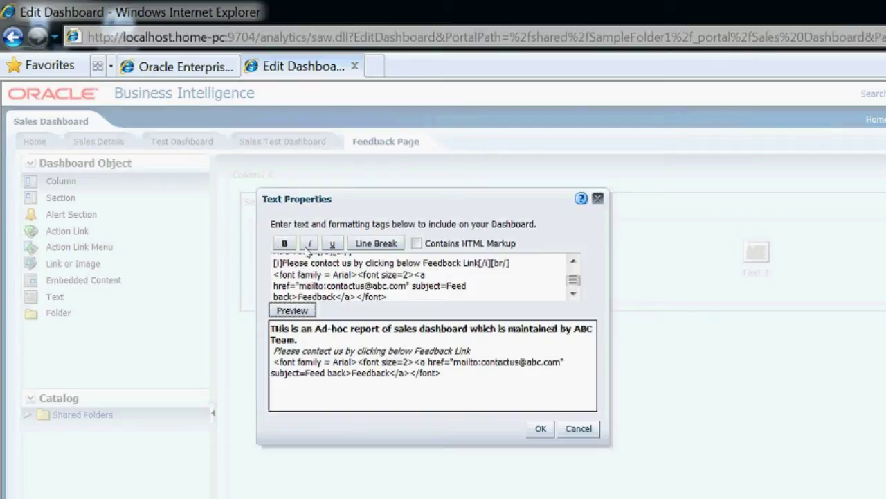
drag(261, 251, 185, 247)
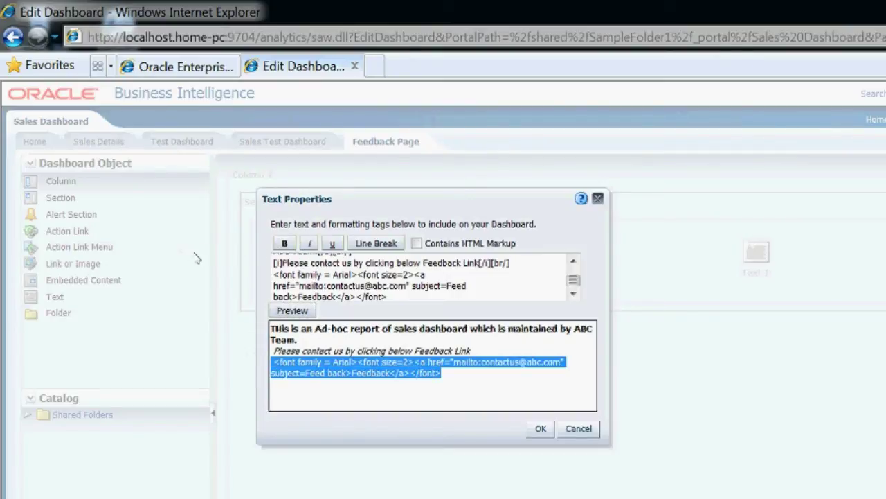
click(280, 173)
key(space)
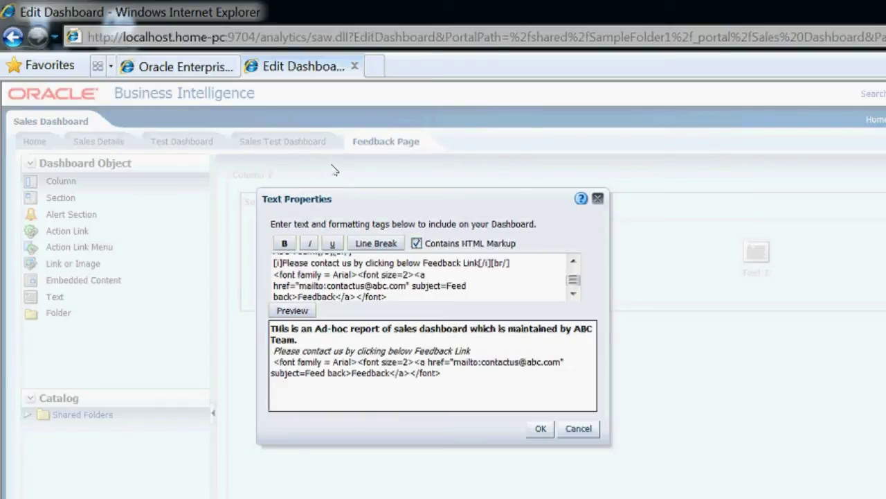
key(Return)
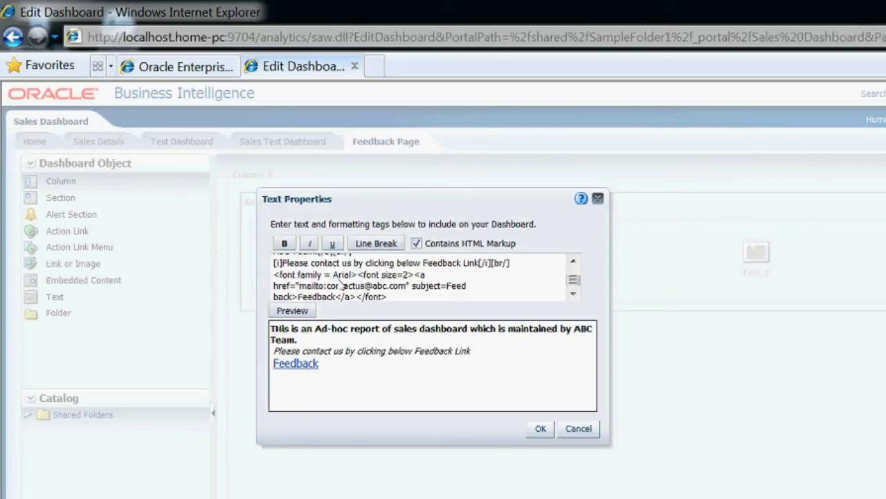
key(Return)
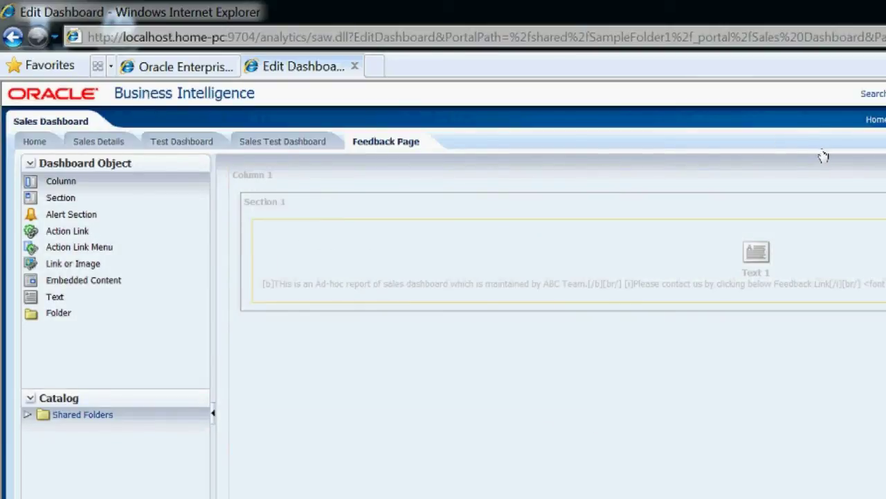
click(801, 102)
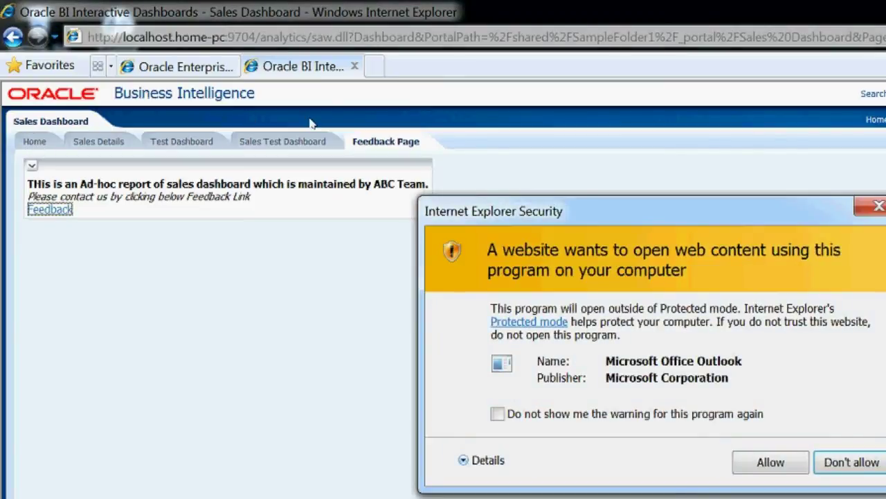
drag(491, 210, 123, 33)
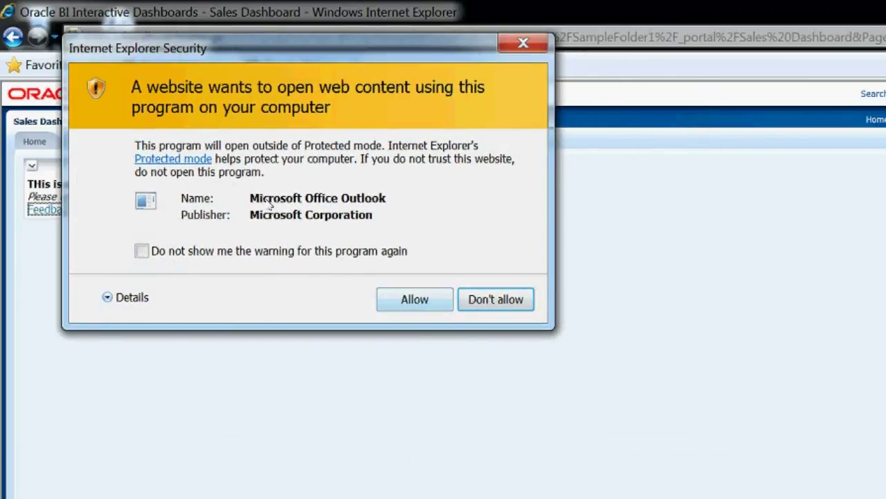
key(alt+a)
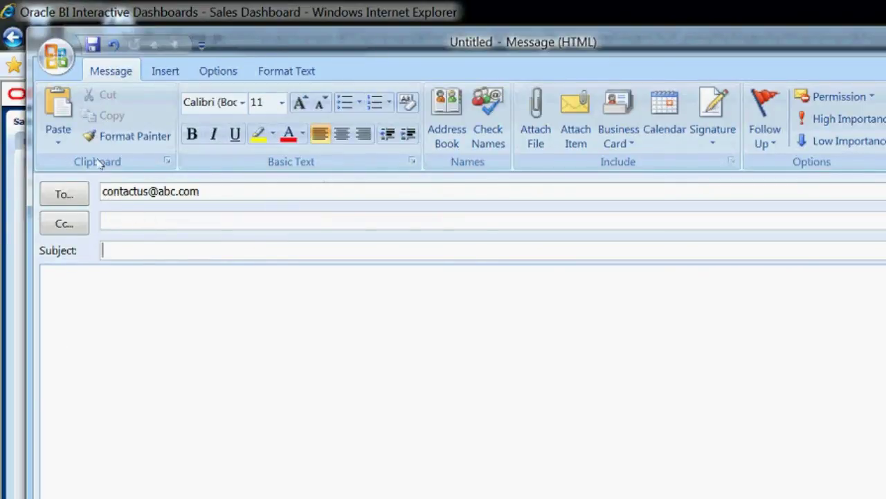
Begin the message body with 'Hi, We are unable to'
key(Tab)
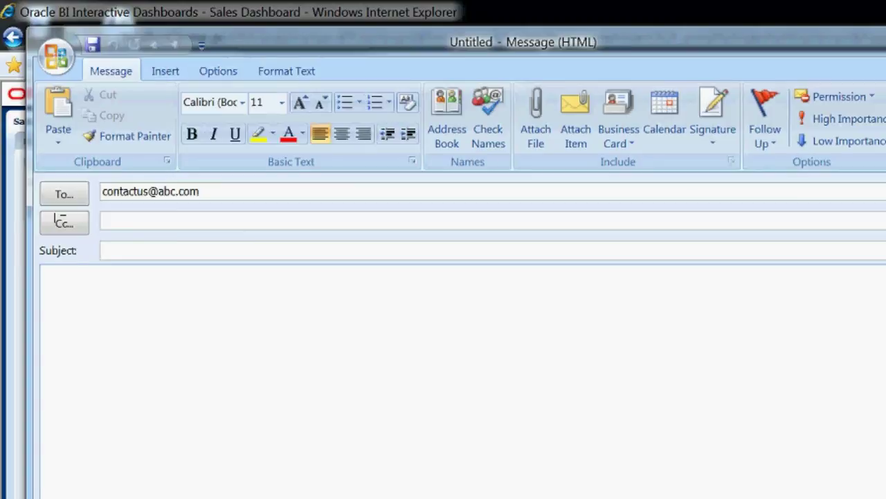
text(H)
text(i,  )
text(We are)
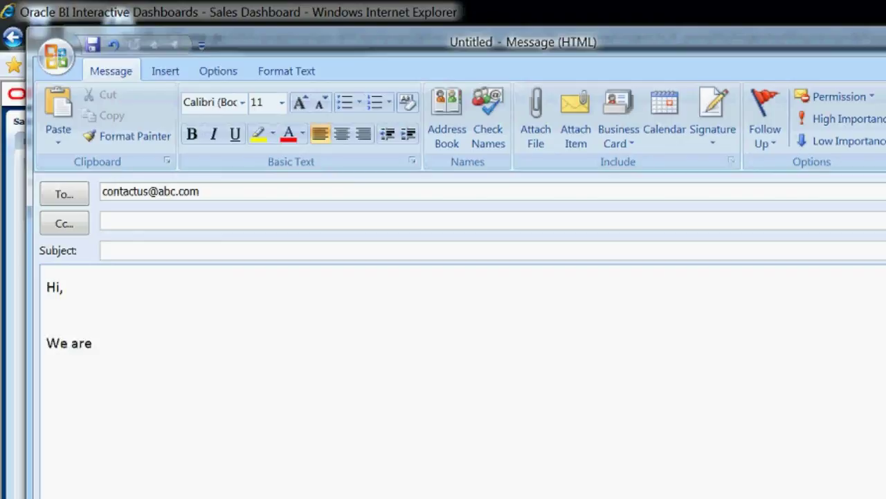
text( unab)
key(BackSpace)
text(n)
text(able t)
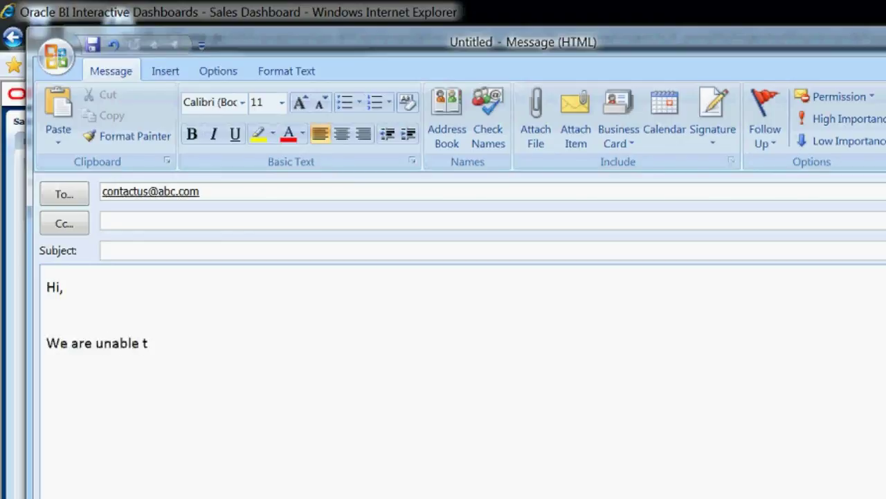
text(o see the data of 2015 may..)
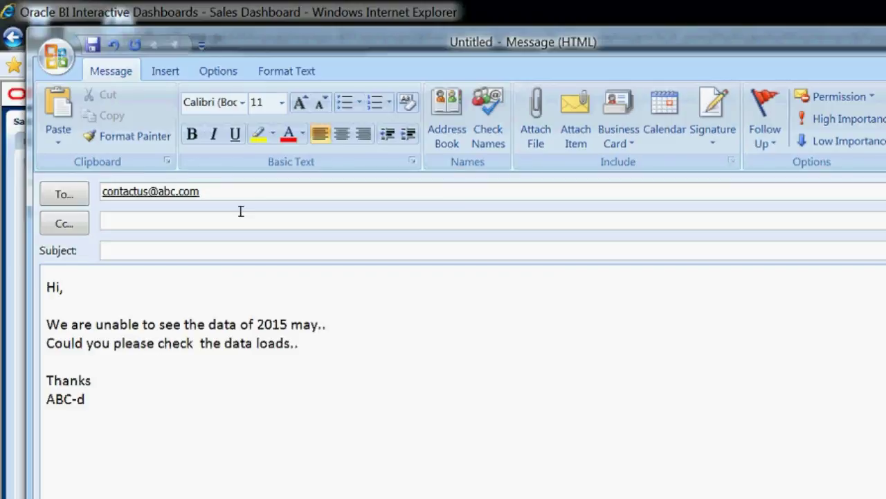